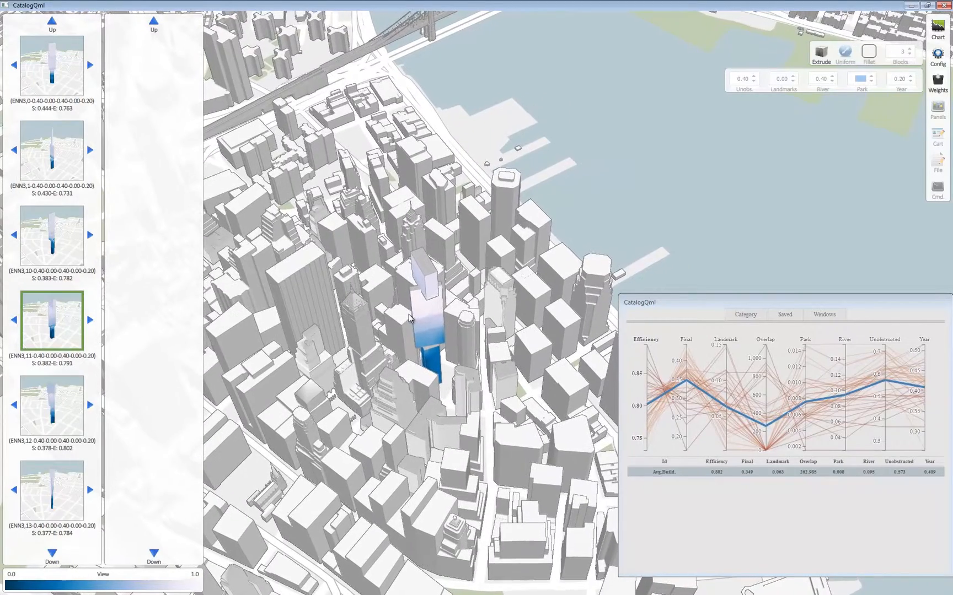
# Filter the tower catalogue to the designs with above-average Efficiency and above-average Overlap
pyautogui.scroll(6, 410, 349)
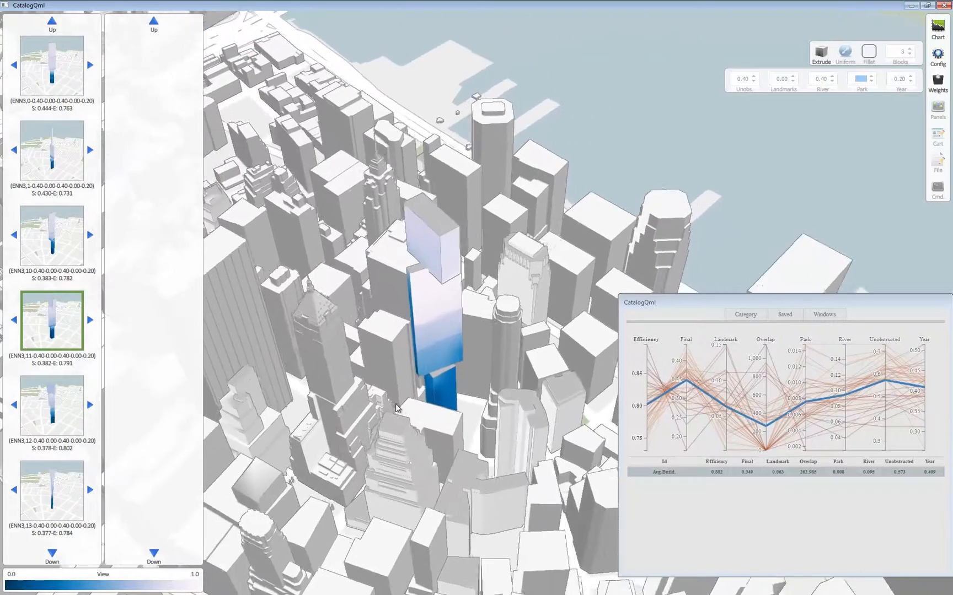
pyautogui.moveTo(395, 404); pyautogui.dragTo(474, 416)
pyautogui.moveTo(638, 405); pyautogui.dragTo(642, 341)
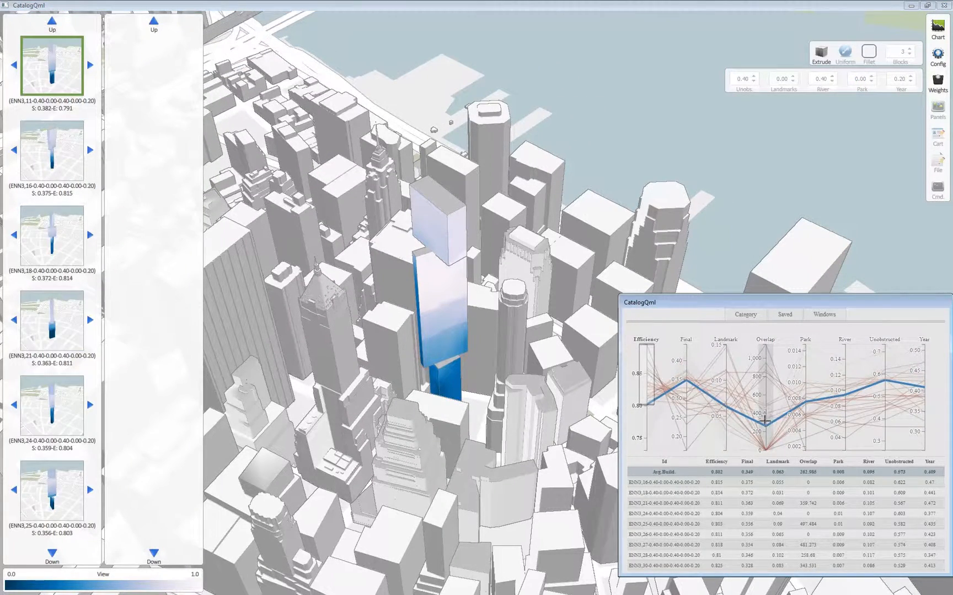
pyautogui.moveTo(765, 424); pyautogui.dragTo(763, 342)
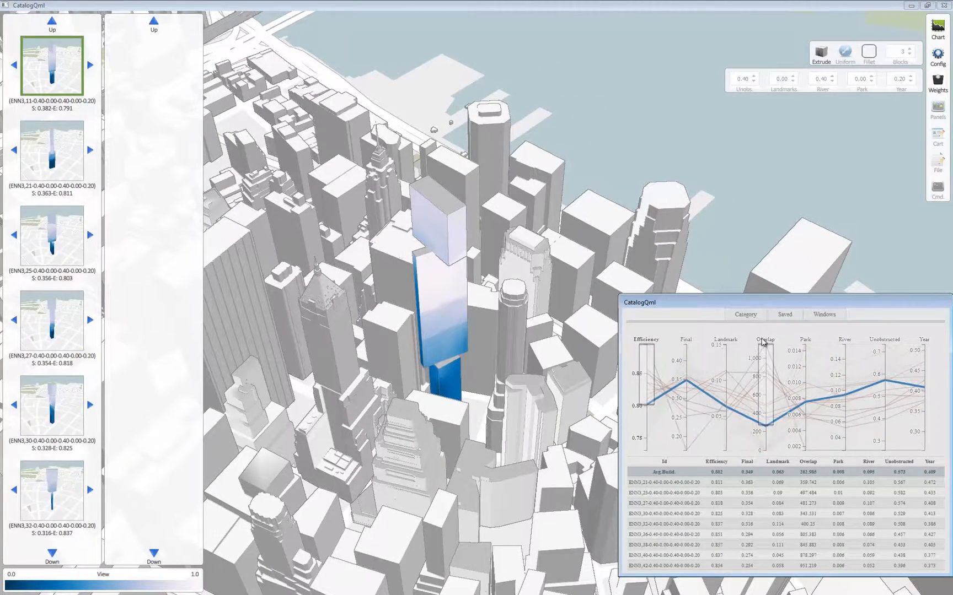
# Preview the first three filtered tower designs in the city model and add design ENN3,11 to the cart
pyautogui.click(66, 86)
pyautogui.click(67, 147)
pyautogui.click(68, 232)
pyautogui.click(67, 84)
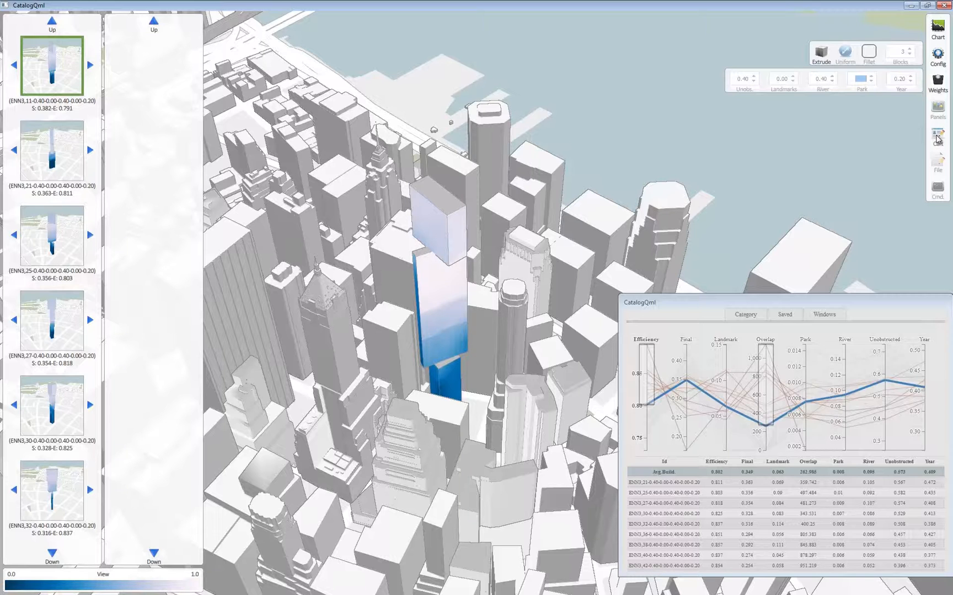
pyautogui.click(938, 138)
pyautogui.click(886, 134)
# Add tower designs ENN3,27 and ENN3,30 to the cart
pyautogui.click(28, 321)
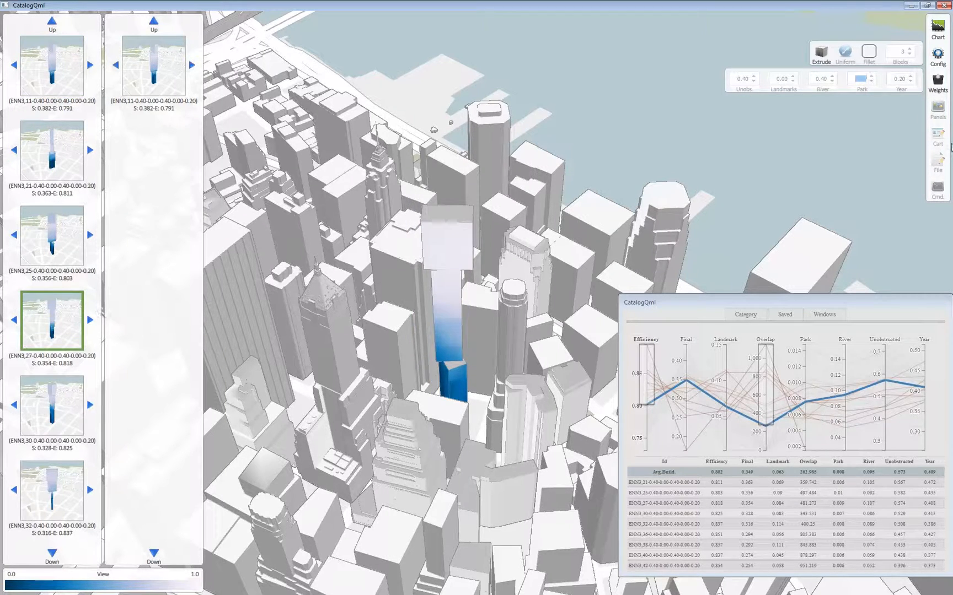
pyautogui.click(937, 138)
pyautogui.click(885, 134)
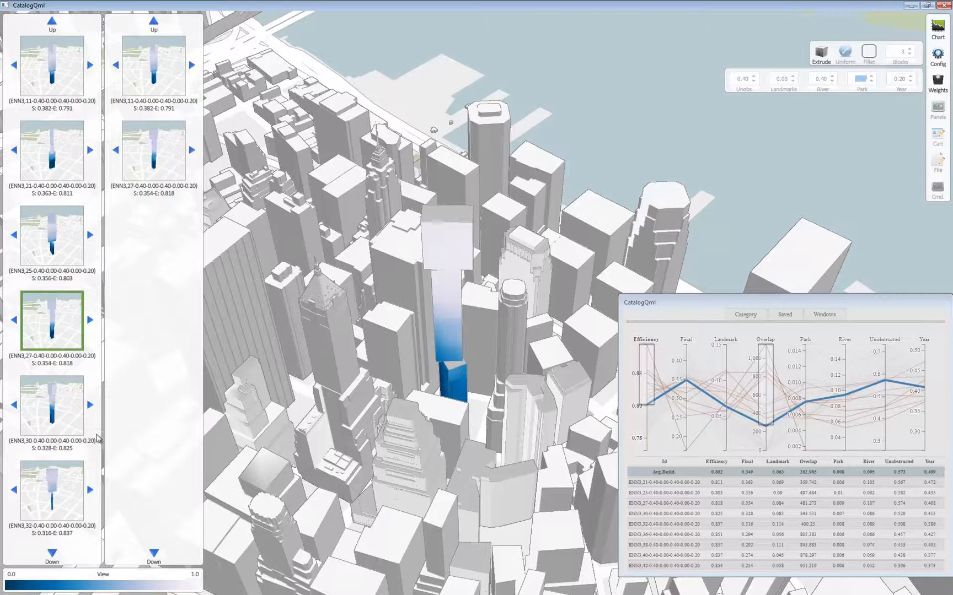
pyautogui.click(55, 428)
pyautogui.click(937, 137)
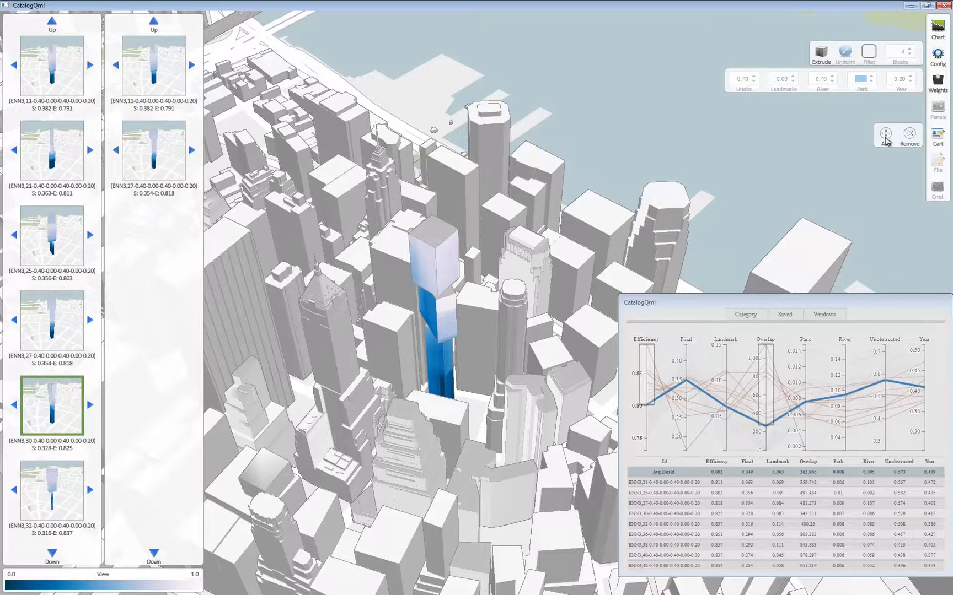
pyautogui.click(886, 134)
# Find design ENN3,38 further along the filtered catalogue and add it to the cart
pyautogui.click(51, 552)
pyautogui.click(56, 508)
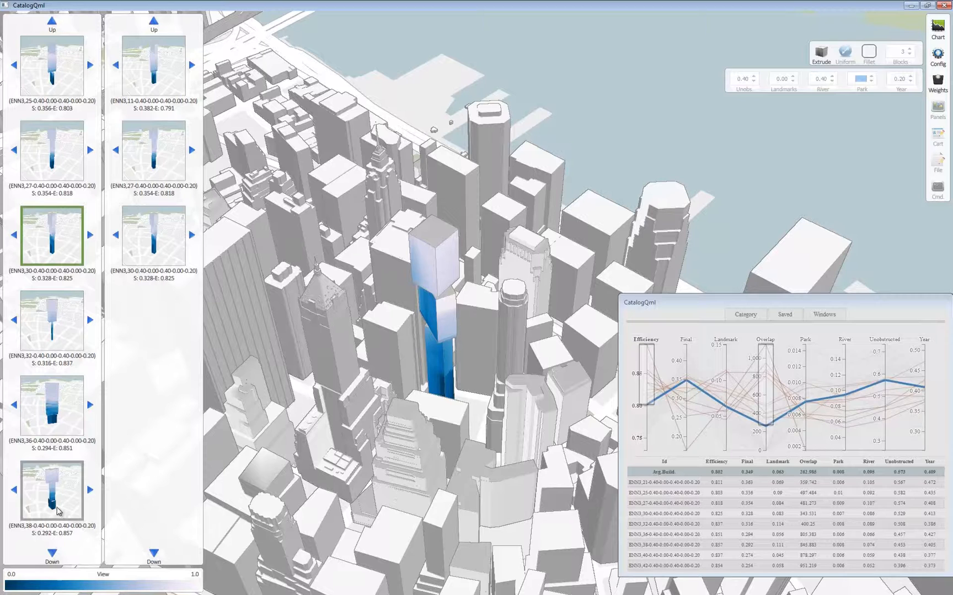
pyautogui.click(936, 141)
pyautogui.click(885, 139)
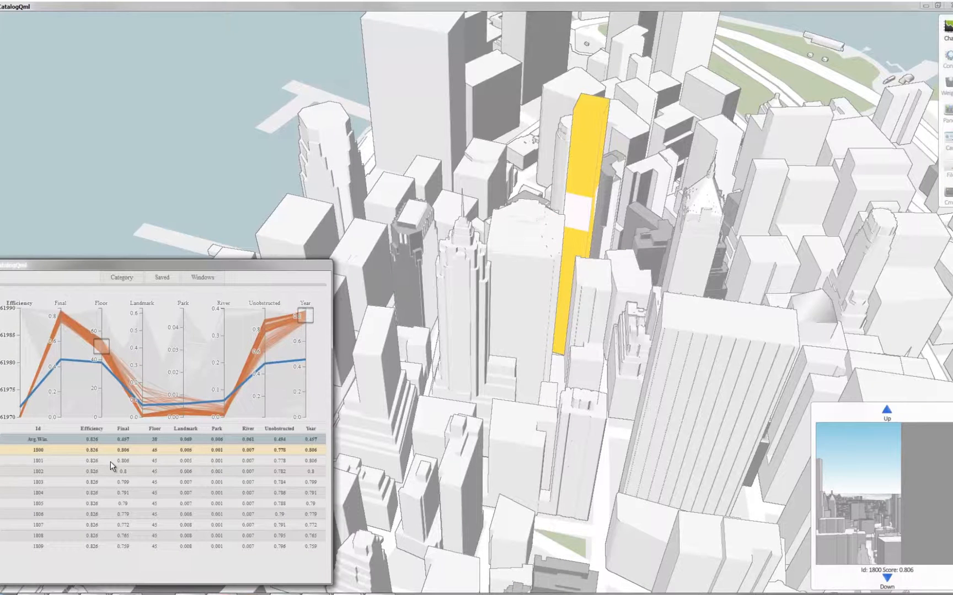
# Examine the views from the filtered windows and shift the Floor filter to higher floors
pyautogui.moveTo(113, 466); pyautogui.dragTo(265, 551)
pyautogui.click(886, 578)
pyautogui.click(886, 579)
pyautogui.moveTo(106, 333); pyautogui.dragTo(106, 319)
pyautogui.moveTo(110, 450); pyautogui.dragTo(110, 548)
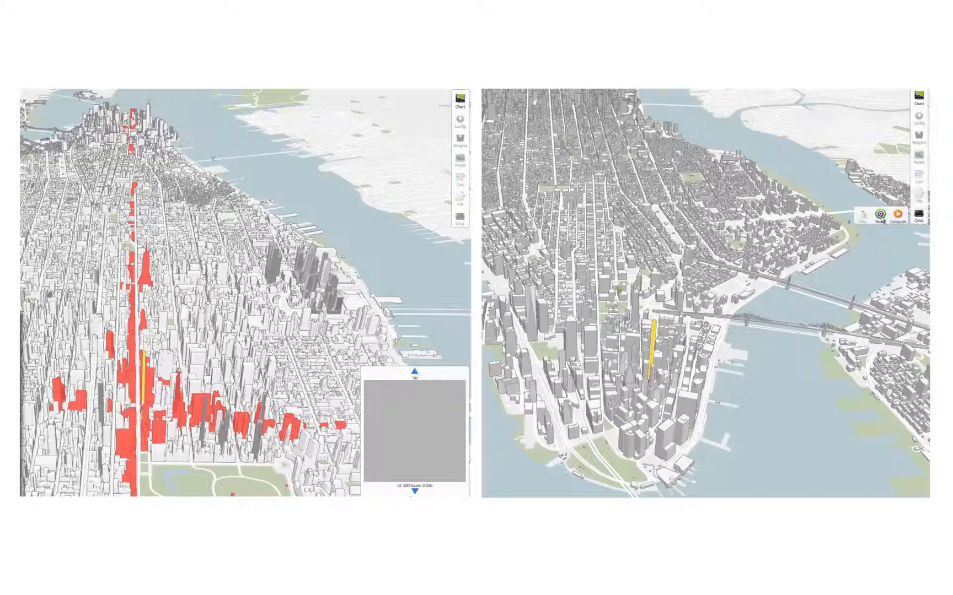
# Highlight the related buildings around the yellow tower in both city models and show the downtown model's view panel
pyautogui.click(881, 218)
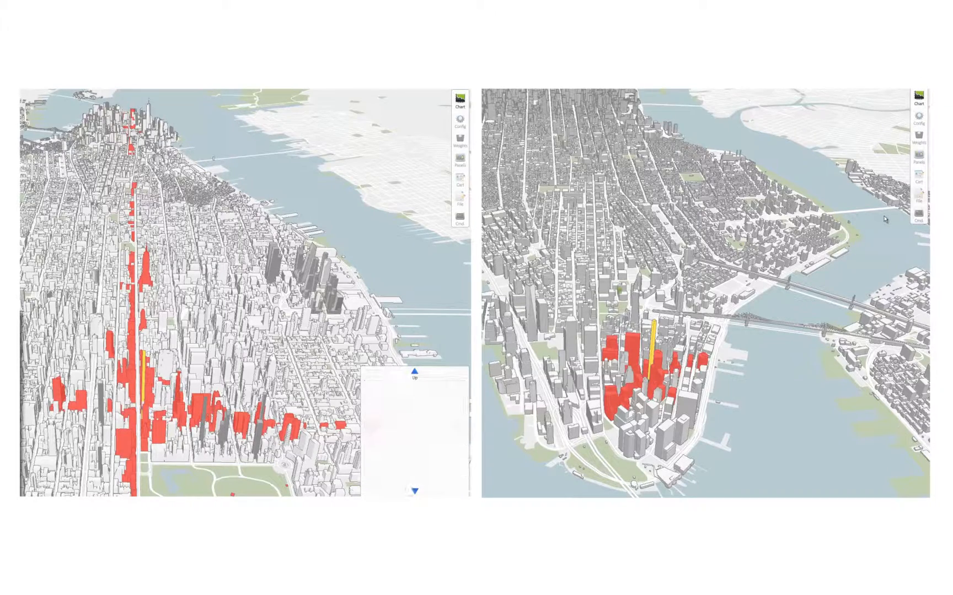
pyautogui.click(917, 156)
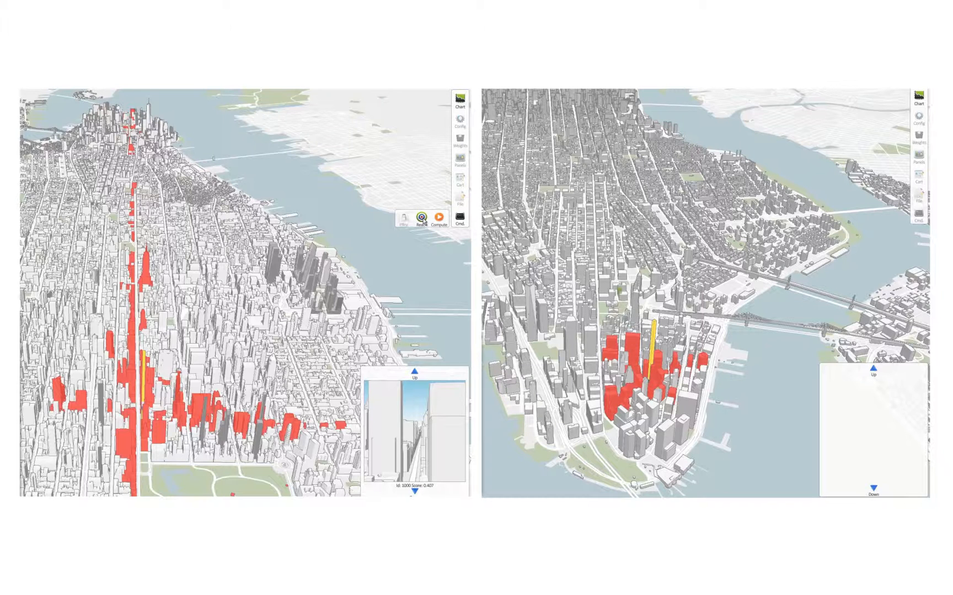
pyautogui.click(423, 222)
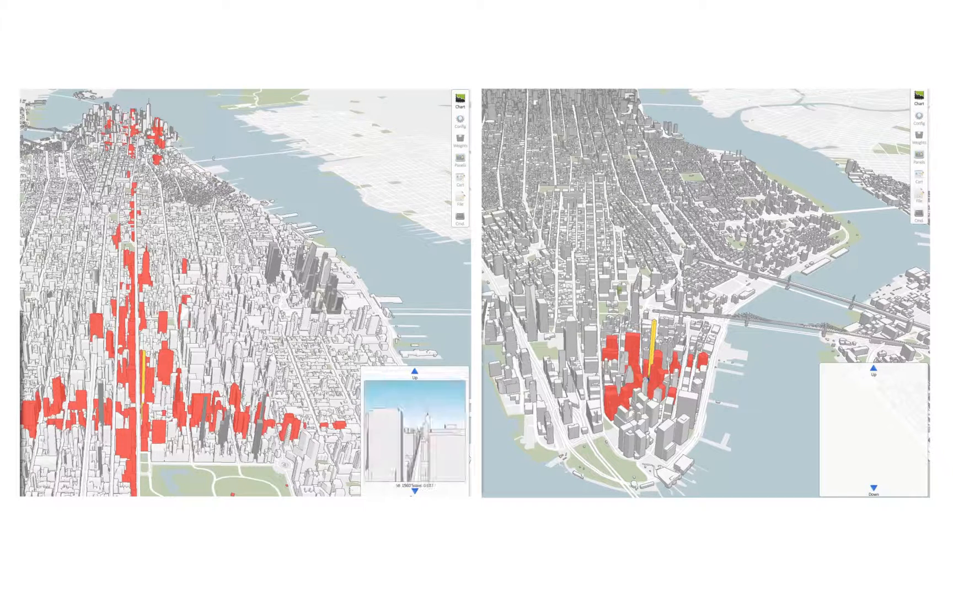
pyautogui.click(460, 219)
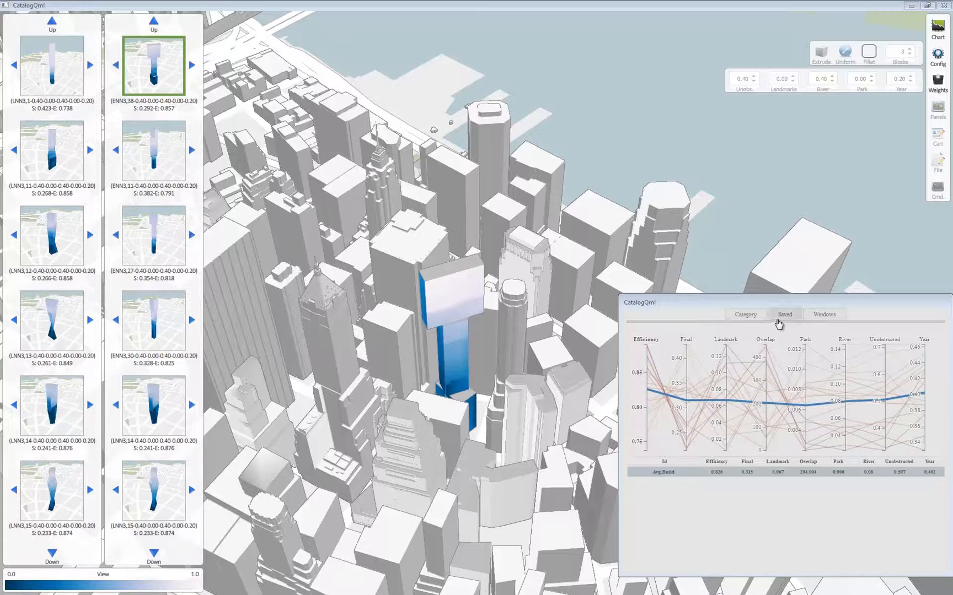
# Chart only the saved designs and filter them to above-average Efficiency and Landmark scores
pyautogui.click(781, 318)
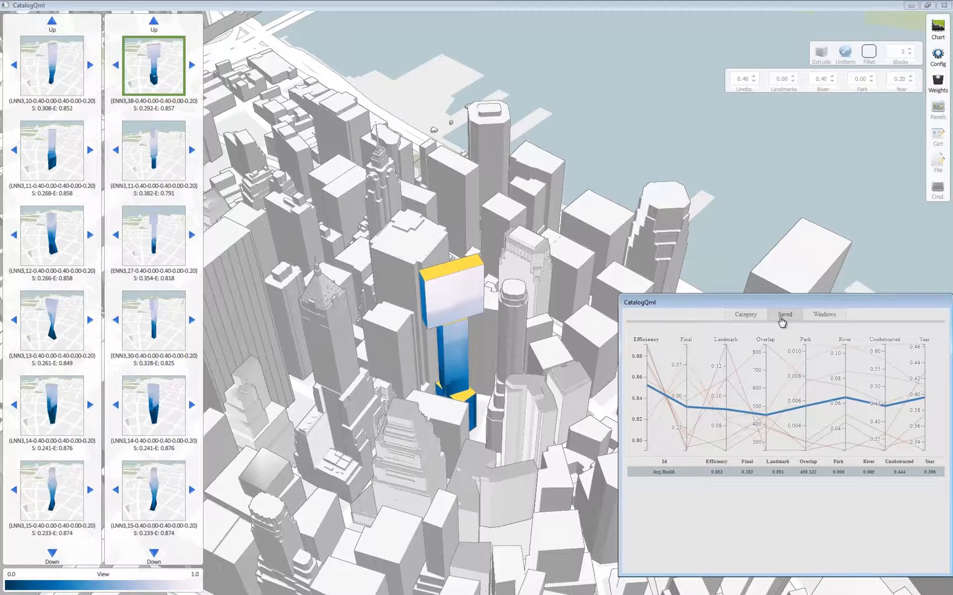
pyautogui.moveTo(647, 383); pyautogui.dragTo(649, 344)
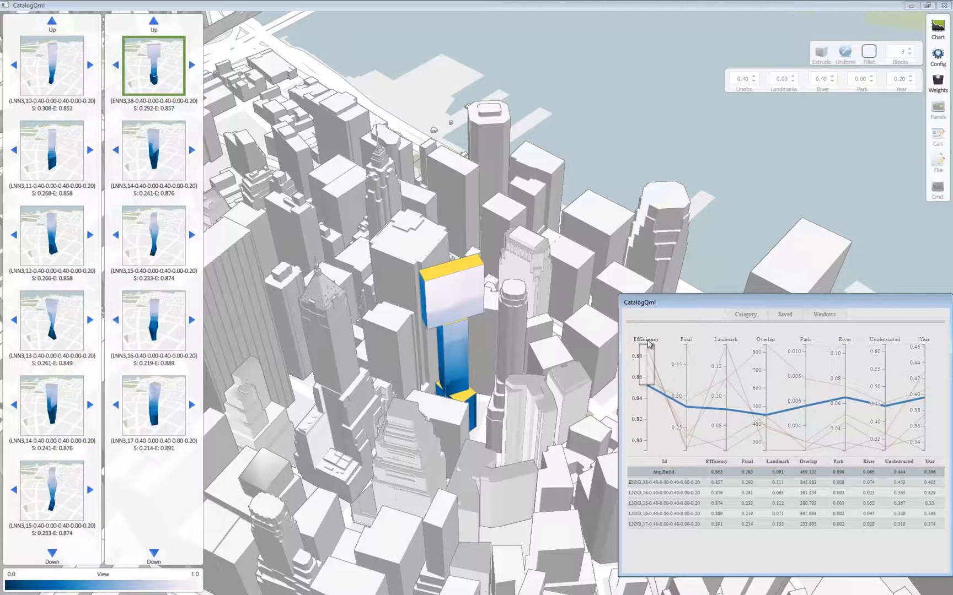
pyautogui.moveTo(724, 409); pyautogui.dragTo(726, 345)
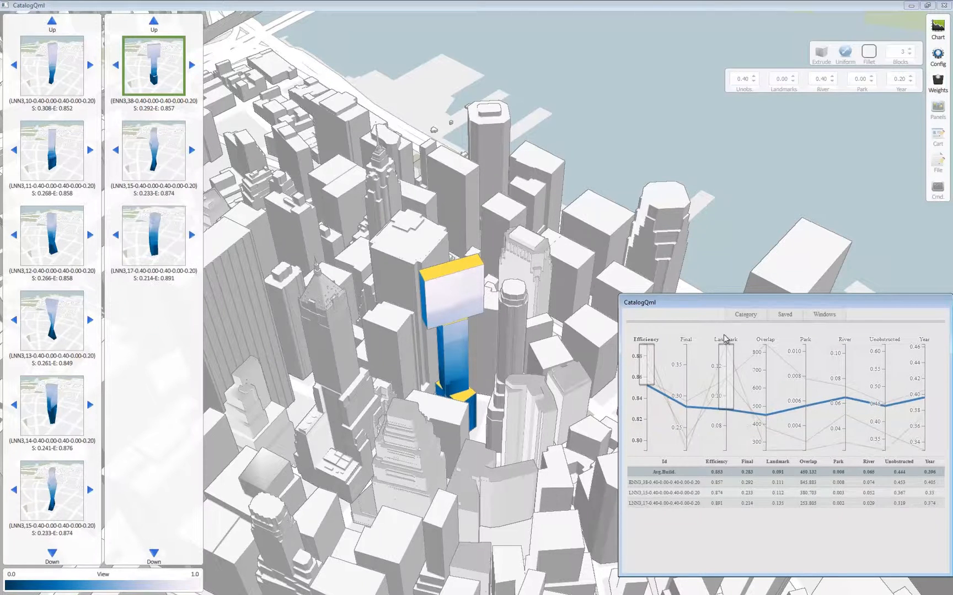
# Select the saved design ENN3,38 and export it to file
pyautogui.click(677, 484)
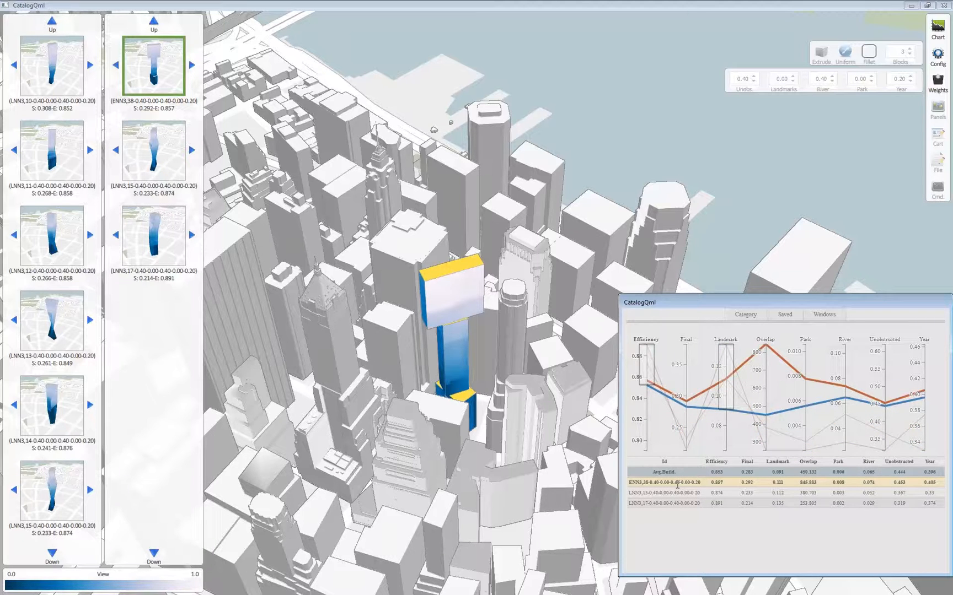
pyautogui.click(165, 74)
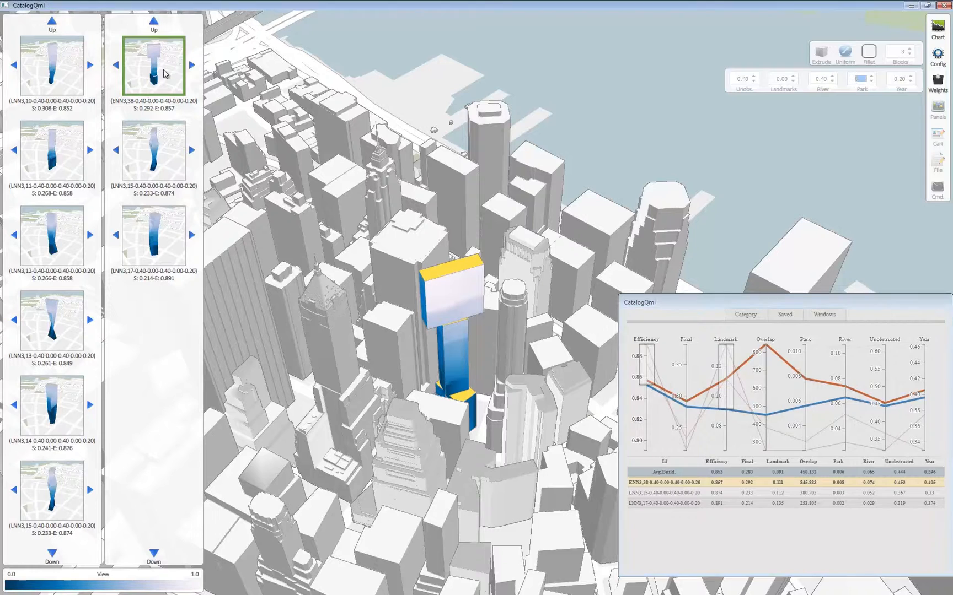
pyautogui.click(939, 161)
# Open the release directory's Export folder and check the exported PLY and CSV files of design ENN3,38
pyautogui.moveTo(335, 59); pyautogui.dragTo(384, 45)
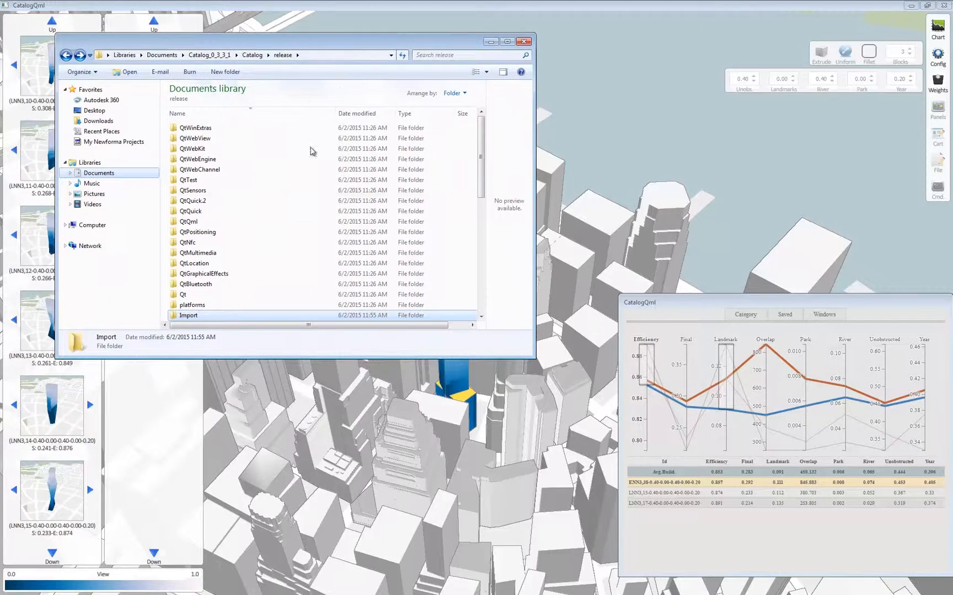
pyautogui.scroll(-3, 459, 174)
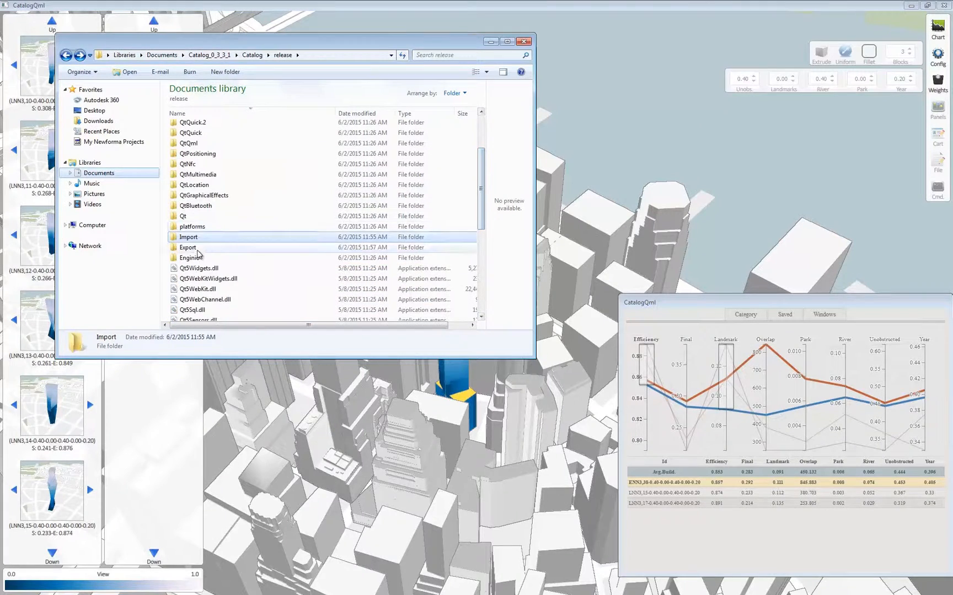
pyautogui.doubleClick(188, 248)
pyautogui.click(254, 129)
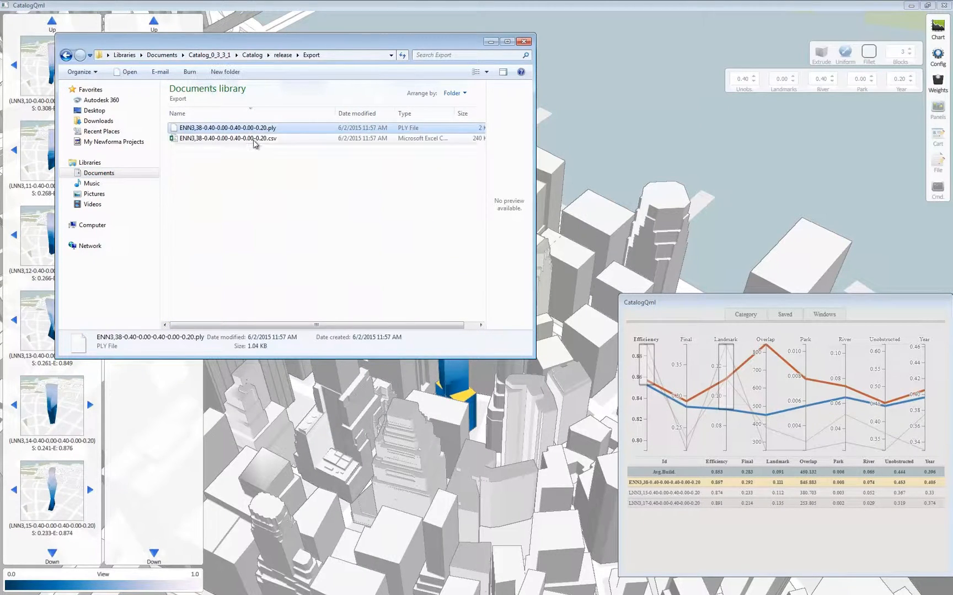
pyautogui.click(256, 138)
# Switch to Rhino and import ENN3,38-0.40-0.00-0.40-0.00-0.20.ply from the Export folder
pyautogui.moveTo(485, 173); pyautogui.dragTo(323, 163)
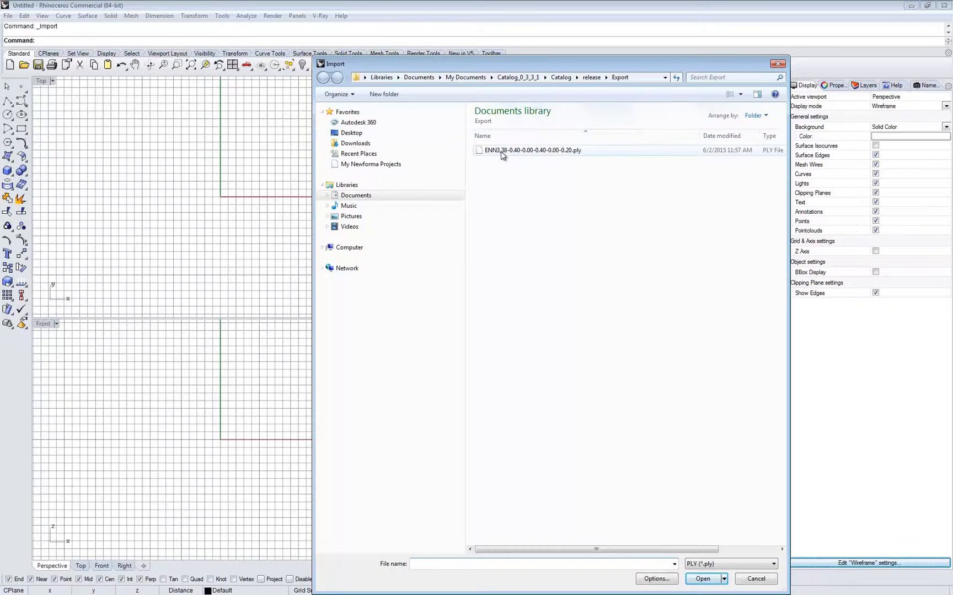
pyautogui.click(501, 151)
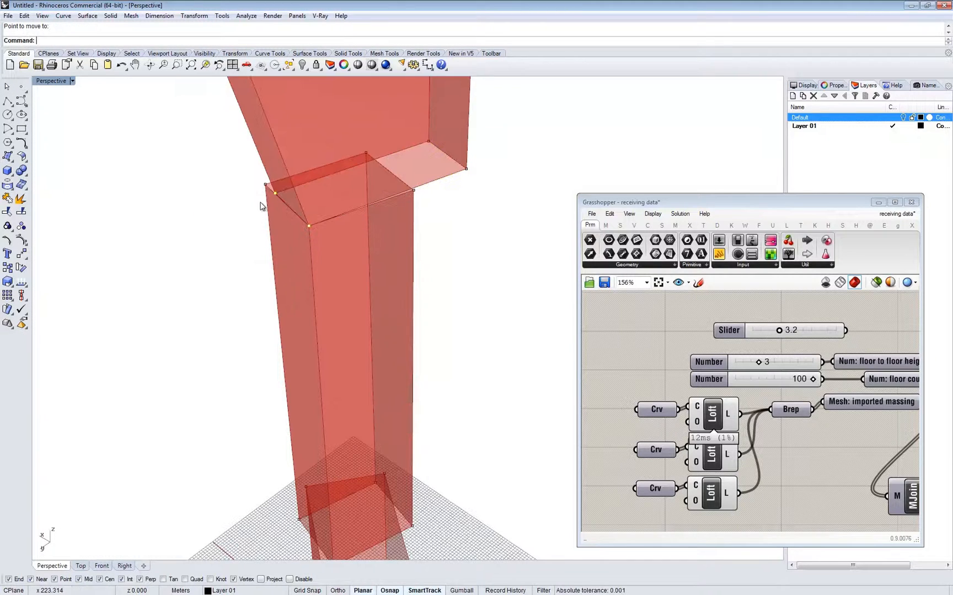
# Move the bottom corner points of the tower's upper block onto the top corners of the middle block
pyautogui.click(268, 193)
pyautogui.click(420, 210)
pyautogui.rightClick(420, 211)
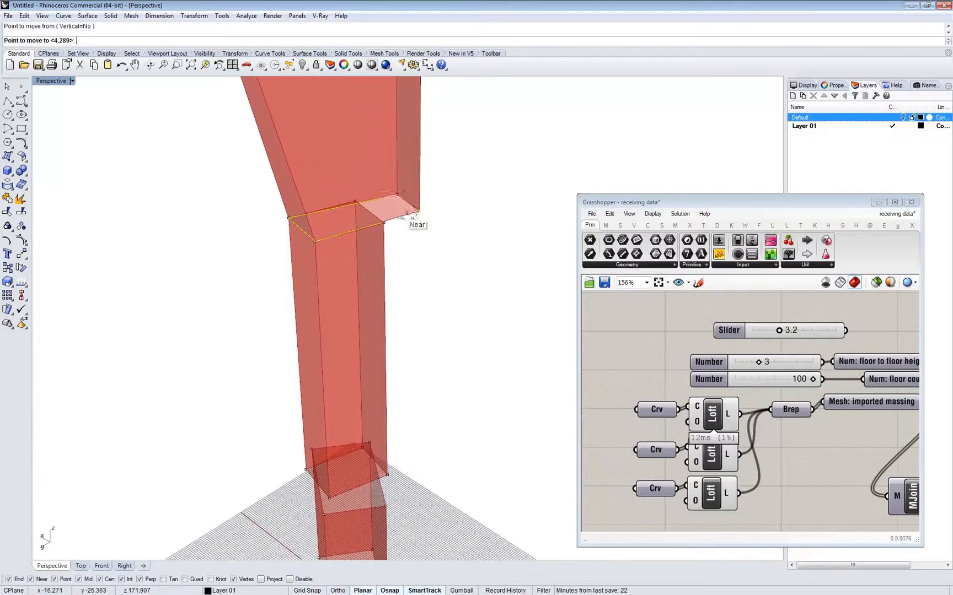
pyautogui.click(419, 210)
pyautogui.click(384, 222)
pyautogui.click(397, 194)
pyautogui.rightClick(397, 194)
pyautogui.click(397, 194)
pyautogui.click(355, 201)
pyautogui.scroll(-5, 335, 265)
pyautogui.moveTo(337, 266); pyautogui.dragTo(370, 304)
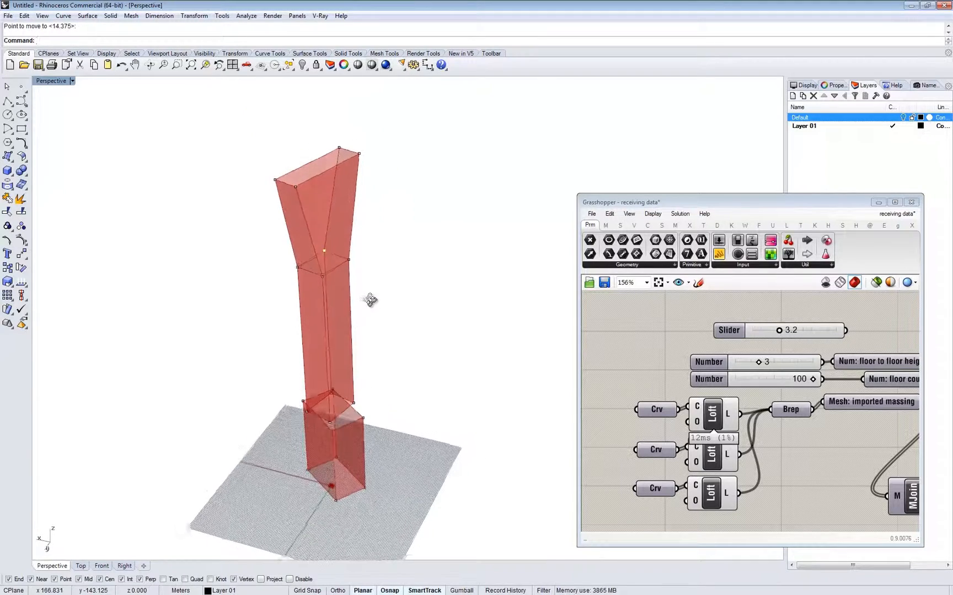
# Move the bottom corner points of the tower's middle block onto the top corners of the lowest block
pyautogui.scroll(4, 318, 423)
pyautogui.scroll(-2, 317, 422)
pyautogui.click(305, 415)
pyautogui.scroll(3, 299, 403)
pyautogui.click(298, 396)
pyautogui.rightClick(298, 396)
pyautogui.click(298, 396)
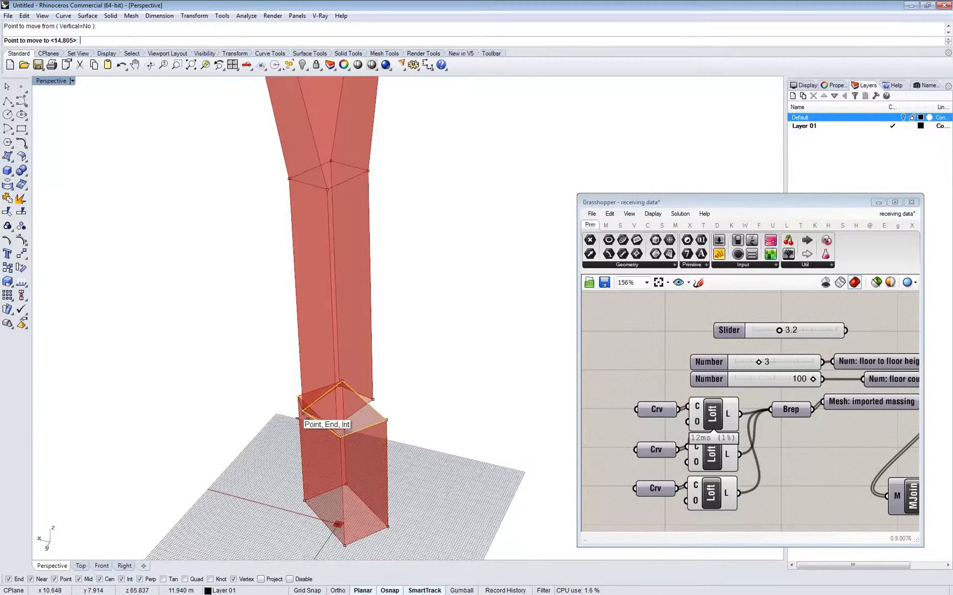
pyautogui.click(303, 411)
pyautogui.click(342, 382)
pyautogui.rightClick(341, 382)
pyautogui.click(342, 382)
pyautogui.click(339, 386)
pyautogui.click(373, 399)
pyautogui.rightClick(373, 400)
pyautogui.click(373, 399)
pyautogui.click(342, 438)
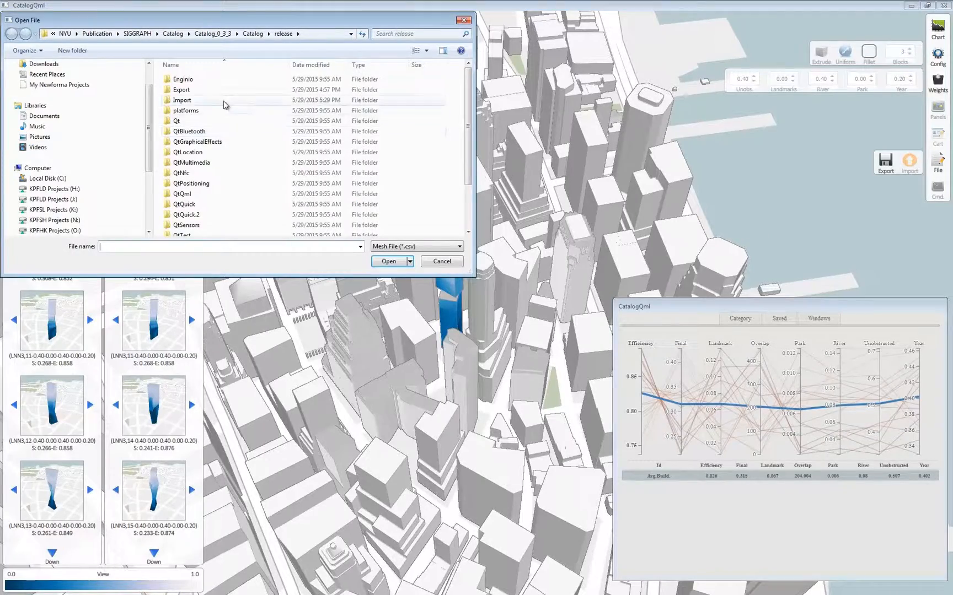
# Switch back to the tower catalogue and import adjusted massing.csv from the Import folder
pyautogui.doubleClick(224, 103)
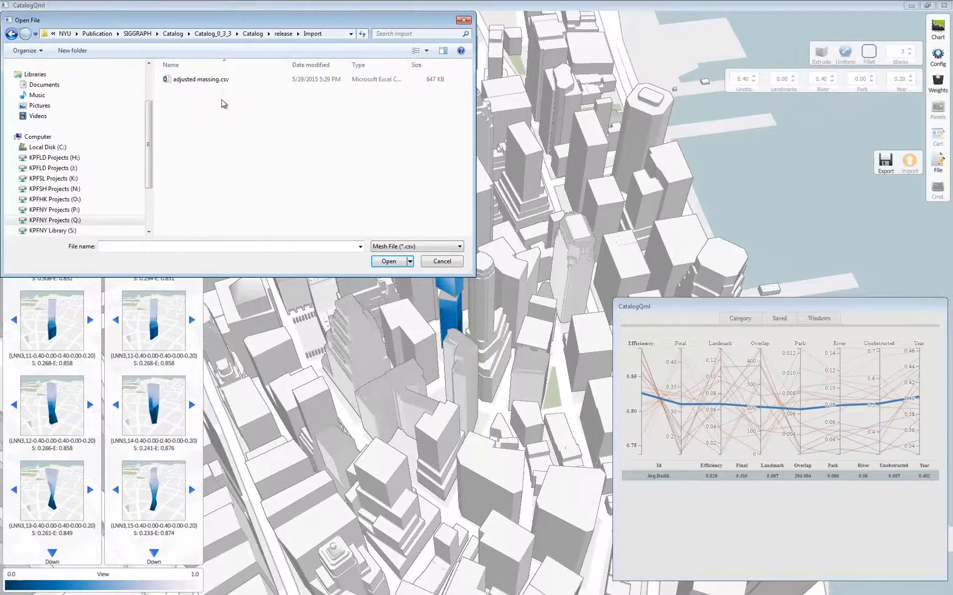
pyautogui.click(210, 81)
pyautogui.click(393, 263)
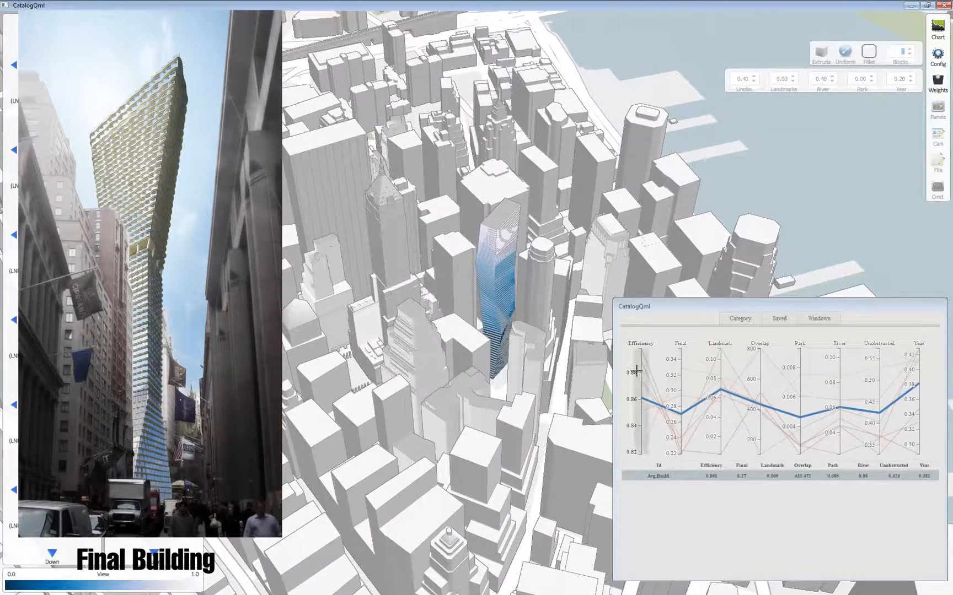
# Filter the designs to Efficiency above about 0.88 and highlight adjusted massing.csv in the chart for comparison
pyautogui.moveTo(638, 373); pyautogui.dragTo(647, 337)
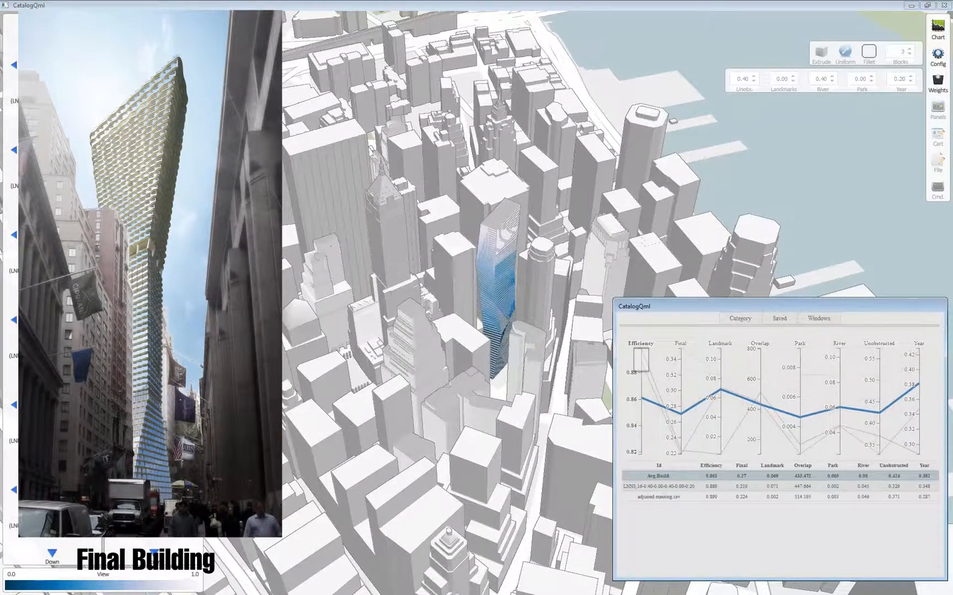
pyautogui.click(903, 51)
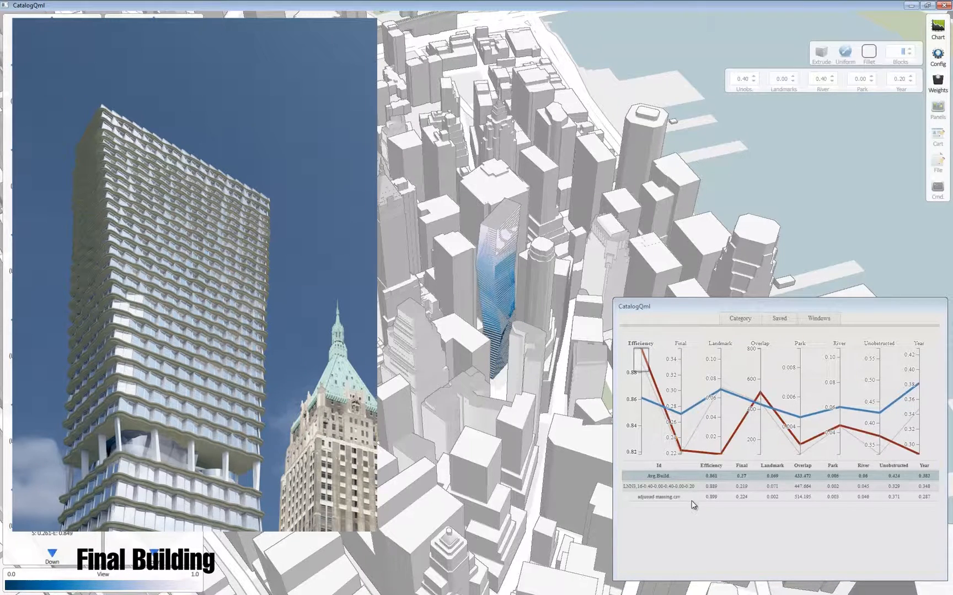
pyautogui.click(680, 498)
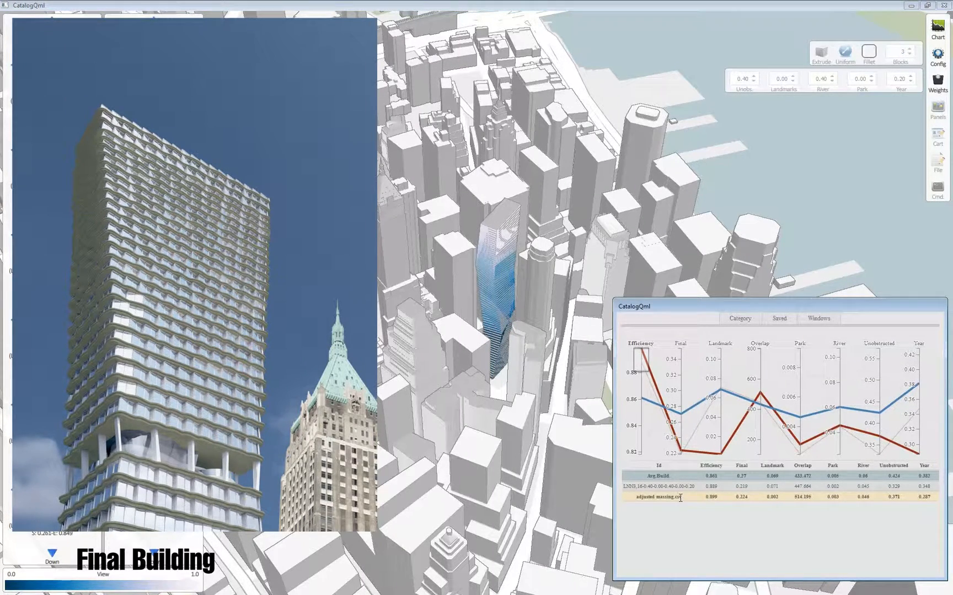
pyautogui.moveTo(380, 447); pyautogui.dragTo(474, 502)
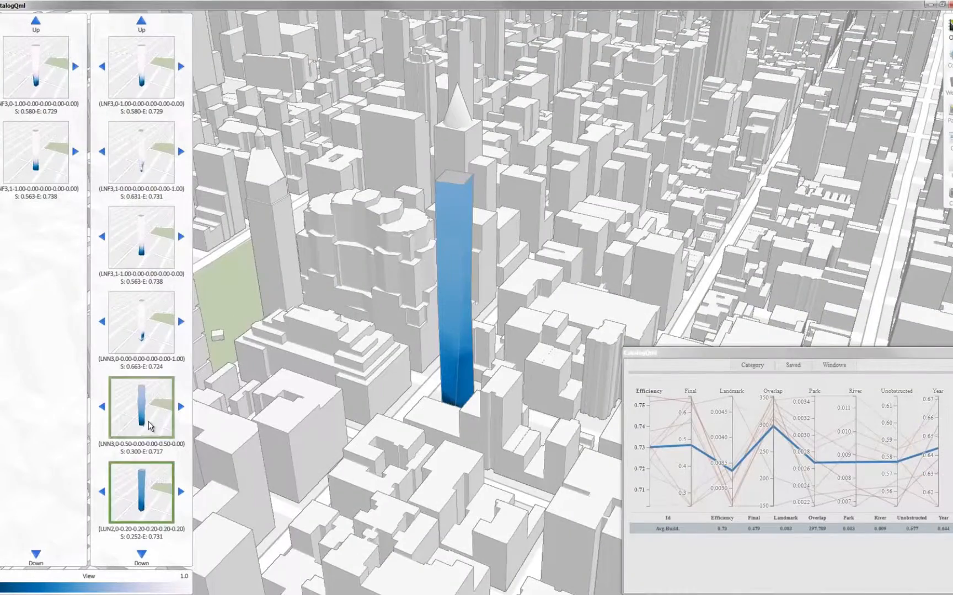
# Preview the saved designs LUN2,0 and LUN3,0 in the city model and return to the start of the saved list
pyautogui.click(149, 485)
pyautogui.click(142, 557)
pyautogui.click(153, 434)
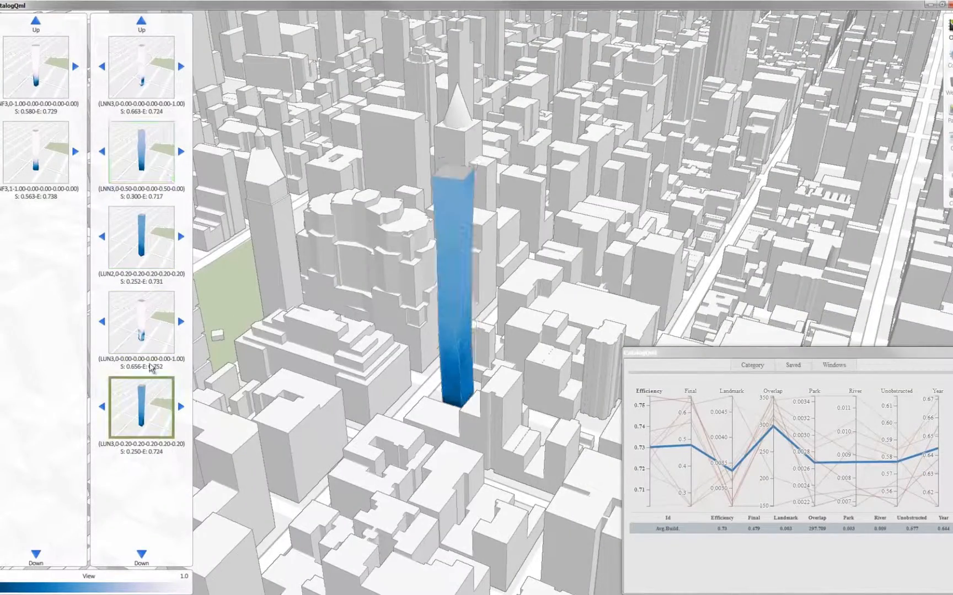
pyautogui.click(142, 23)
pyautogui.click(142, 23)
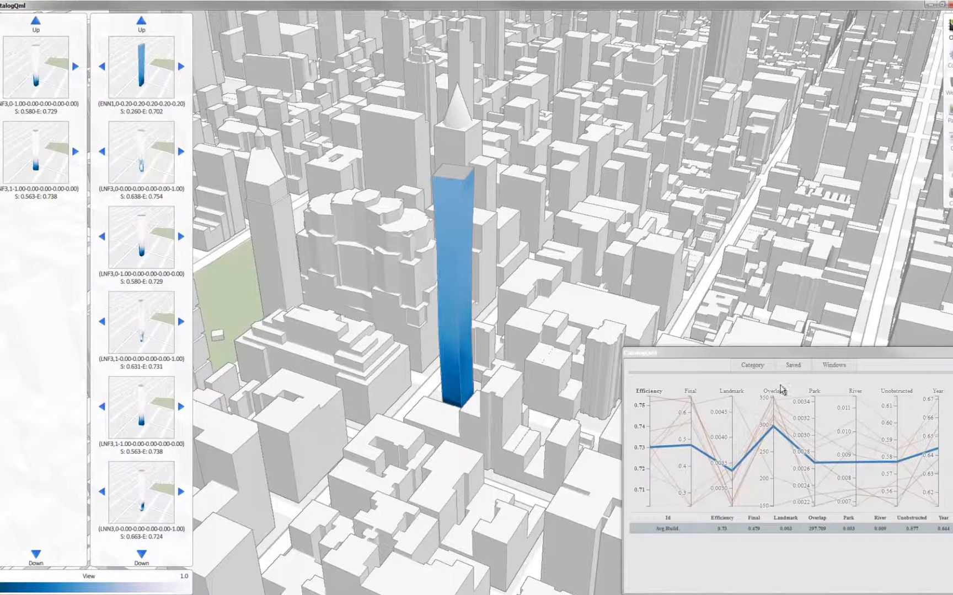
# Filter the saved designs to River scores above about 0.009 and preview each matching tower, ending with LUN3,0
pyautogui.moveTo(859, 396); pyautogui.dragTo(859, 453)
pyautogui.click(144, 172)
pyautogui.click(144, 247)
pyautogui.click(144, 320)
pyautogui.click(144, 75)
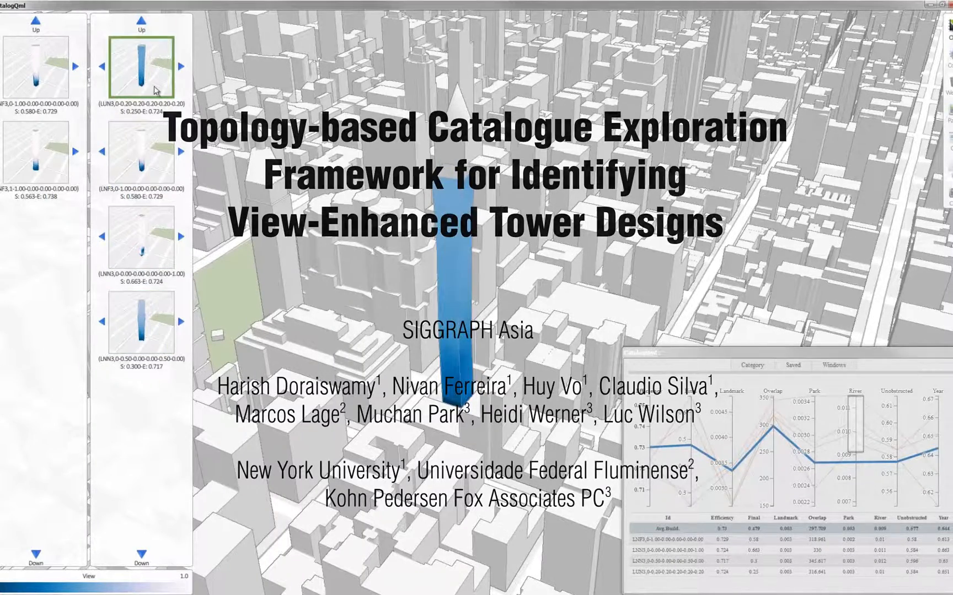